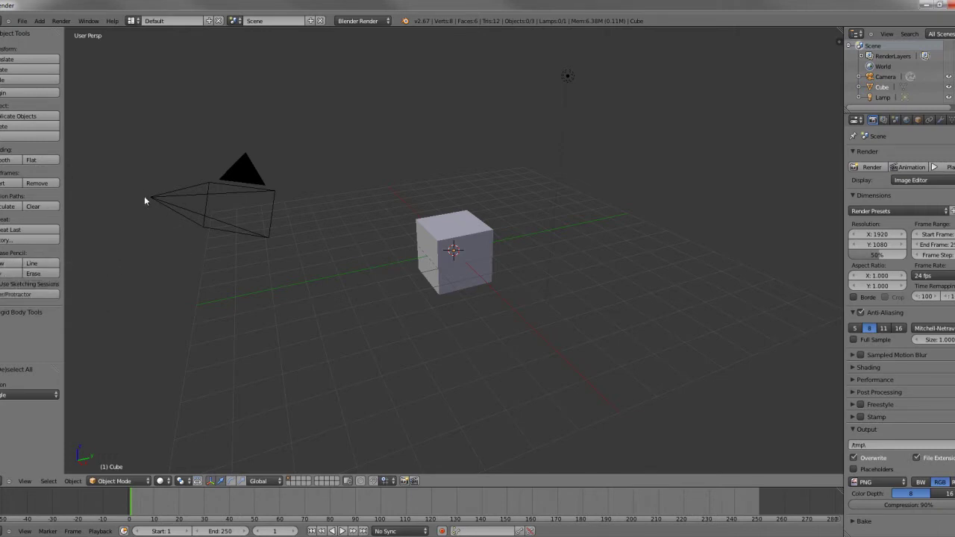
Step: Reload the start-up file for a fresh default cube scene, then toggle the tool shelf off and on
click(23, 20)
click(22, 21)
click(23, 21)
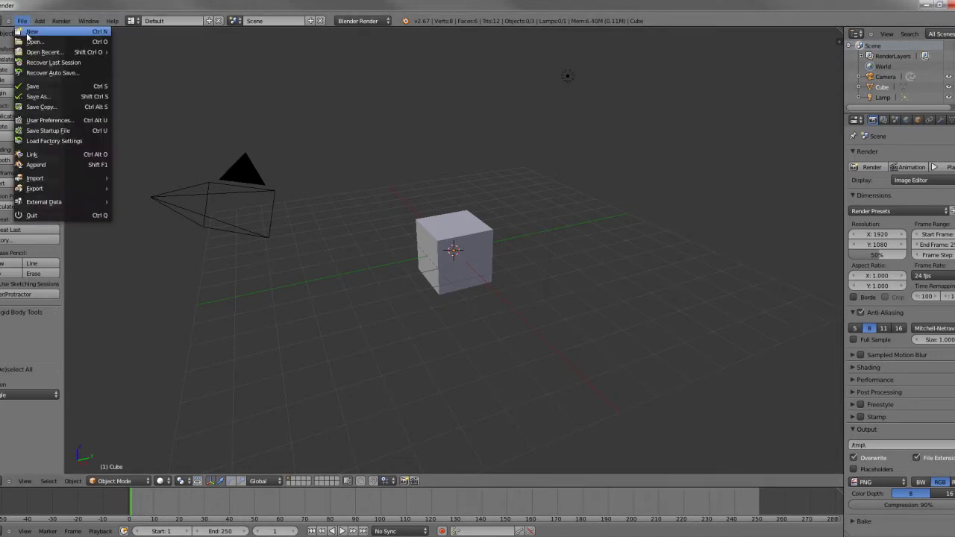
click(28, 31)
click(21, 35)
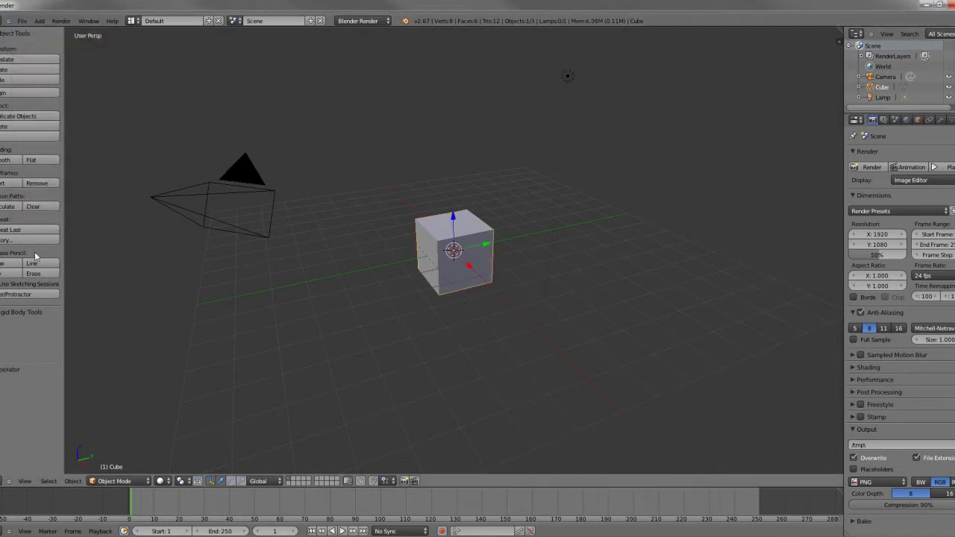
key(t)
key(t)
key(t)
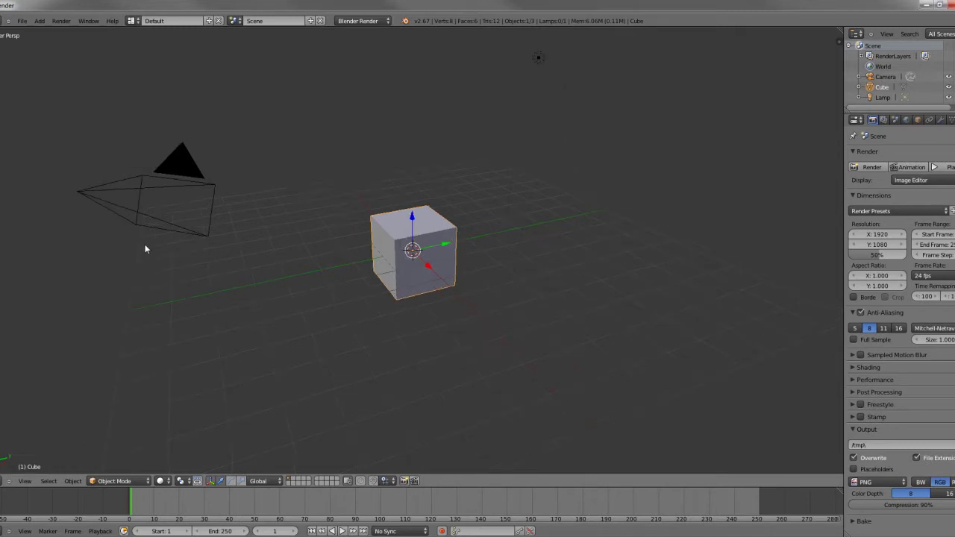
key(t)
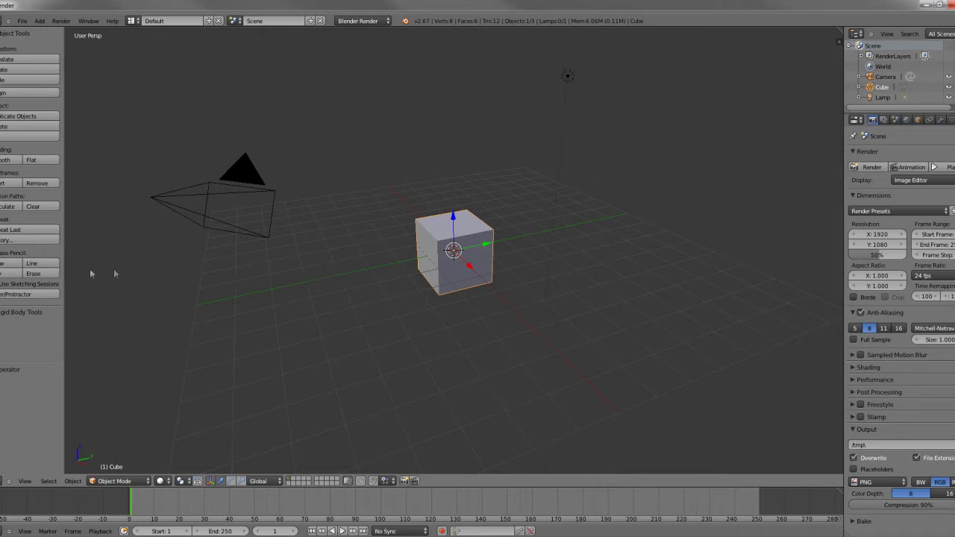
click(9, 263)
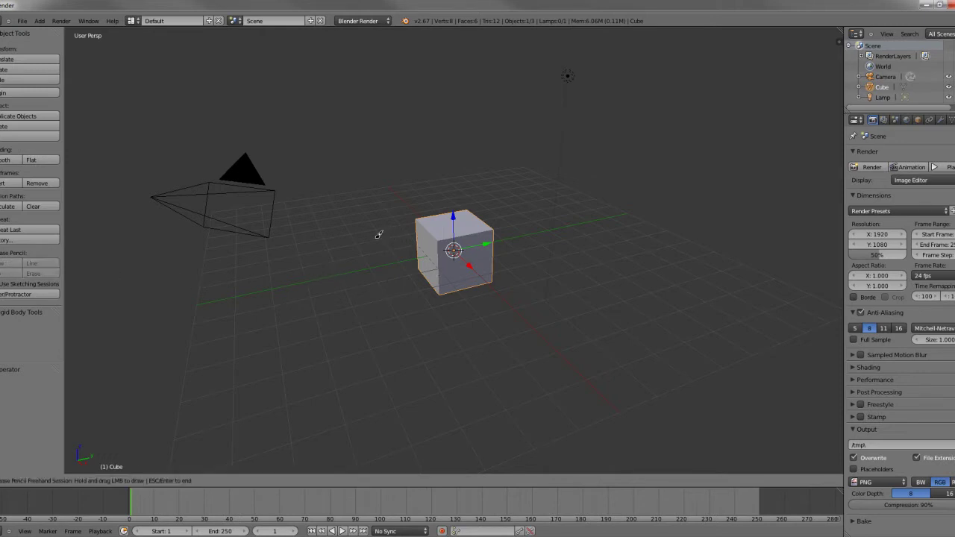
mouse_move(373, 230)
mouse_down()
mouse_move(565, 315)
mouse_move(577, 261)
mouse_move(490, 252)
mouse_move(364, 325)
mouse_move(361, 91)
mouse_move(687, 188)
mouse_move(411, 381)
mouse_move(267, 104)
mouse_move(202, 235)
mouse_up()
mouse_move(243, 311)
mouse_down()
mouse_move(523, 172)
mouse_move(463, 246)
mouse_move(336, 246)
mouse_up()
key(Escape)
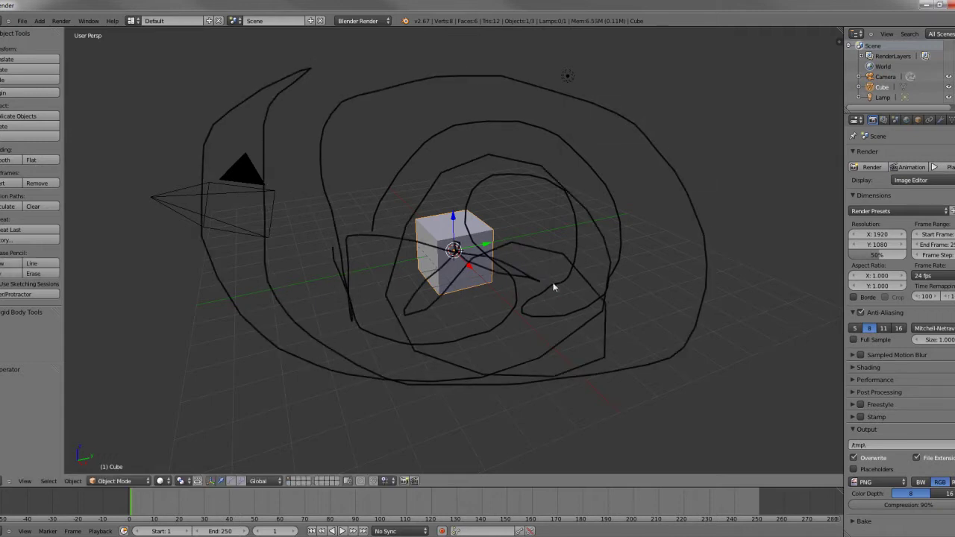
key(ctrl+z)
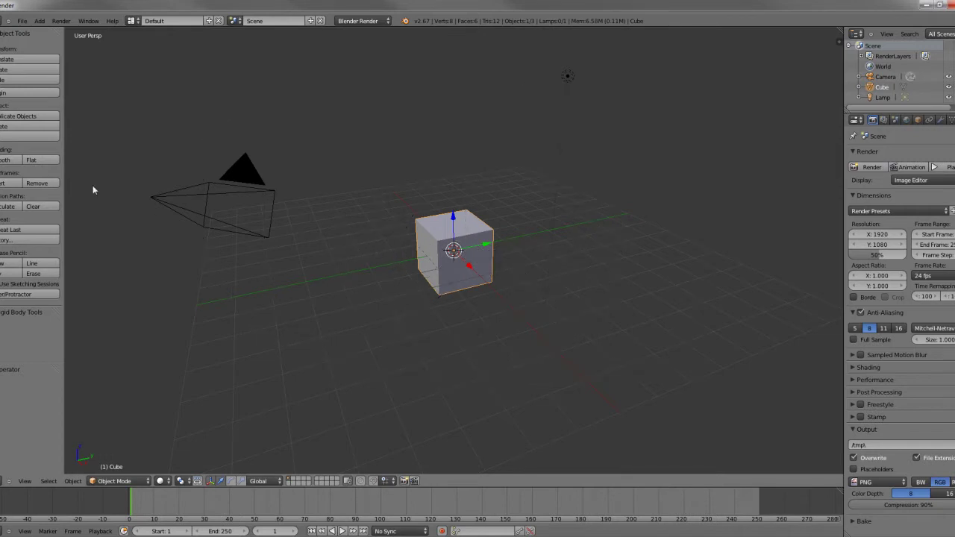
click(13, 262)
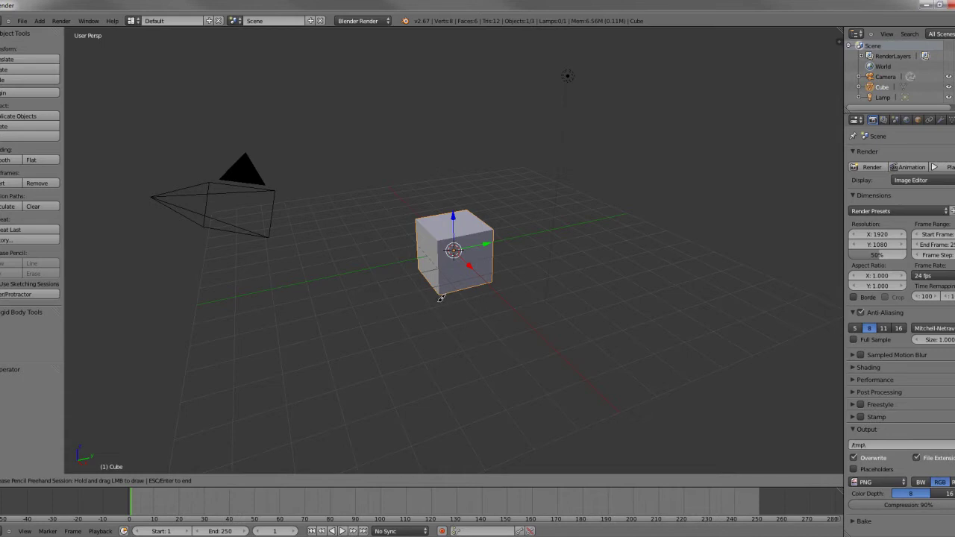
drag(440, 298, 435, 378)
key(Escape)
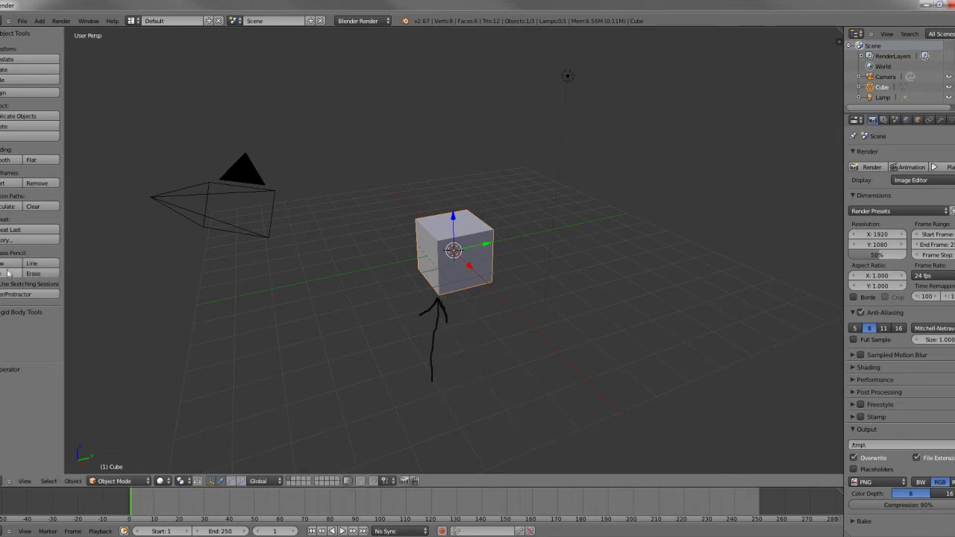
click(12, 263)
mouse_move(397, 394)
mouse_down()
mouse_move(364, 394)
mouse_move(384, 407)
mouse_move(362, 410)
mouse_move(391, 425)
mouse_up()
key(Escape)
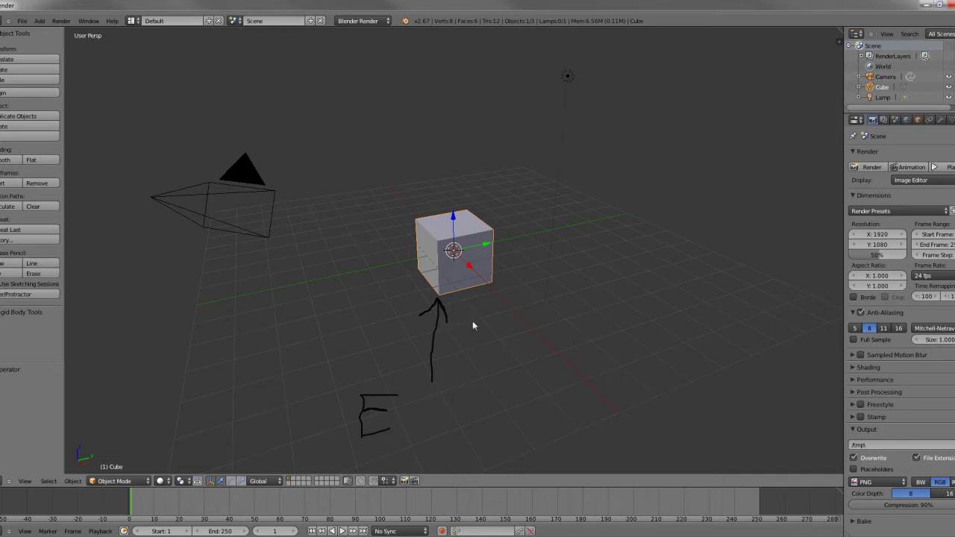
key(ctrl+z)
key(ctrl+z)
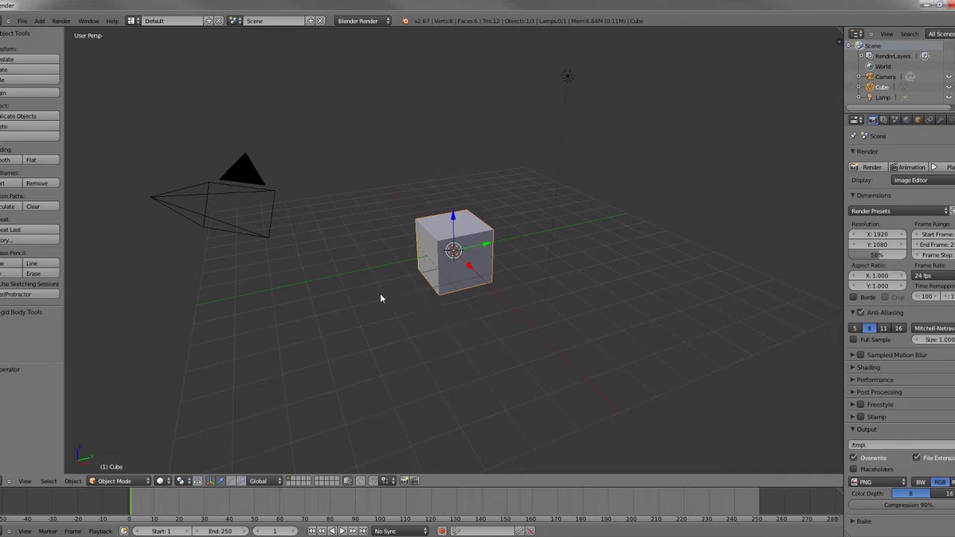
click(32, 264)
drag(334, 179, 414, 211)
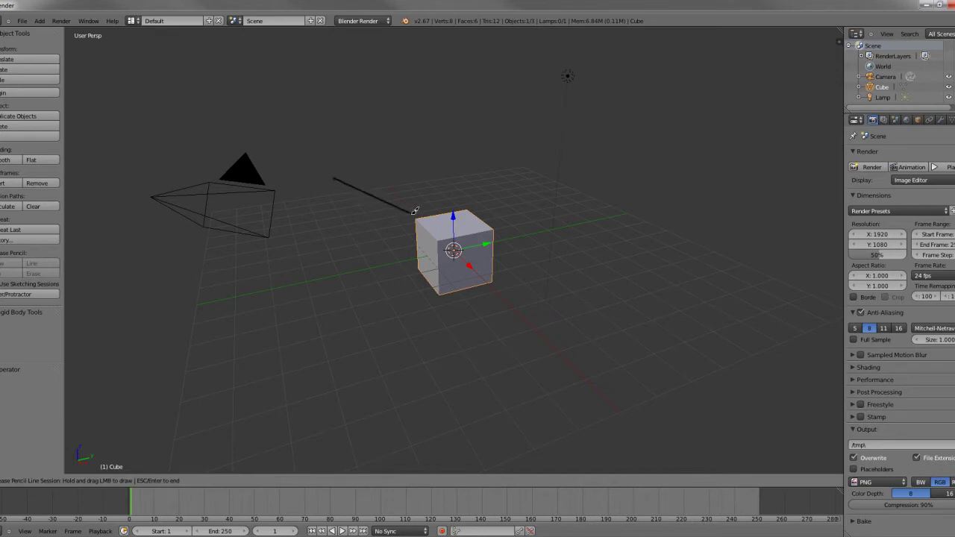
key(Escape)
click(33, 263)
drag(322, 249, 434, 369)
key(ctrl+z)
key(ctrl+z)
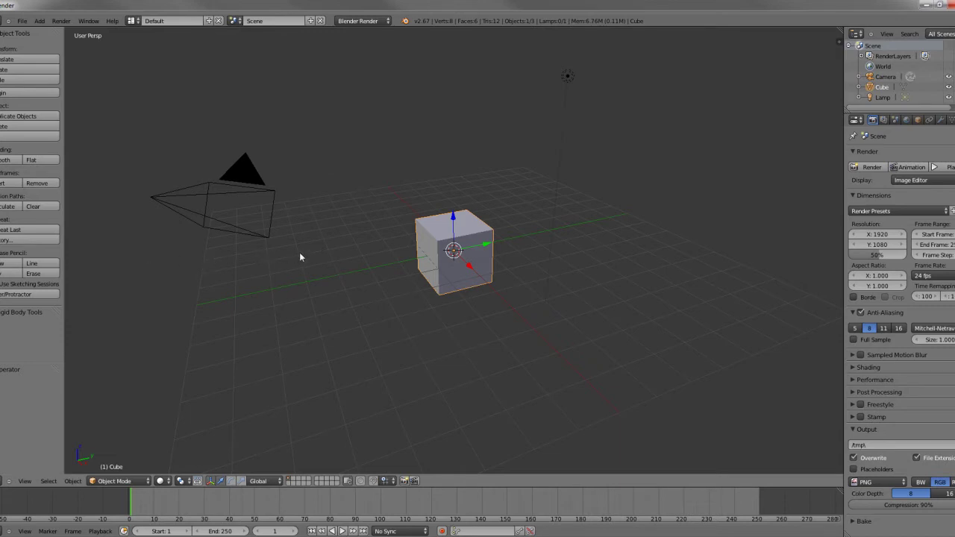
click(11, 263)
mouse_move(464, 127)
mouse_down()
mouse_move(367, 166)
mouse_move(471, 160)
mouse_move(556, 270)
mouse_up()
key(Escape)
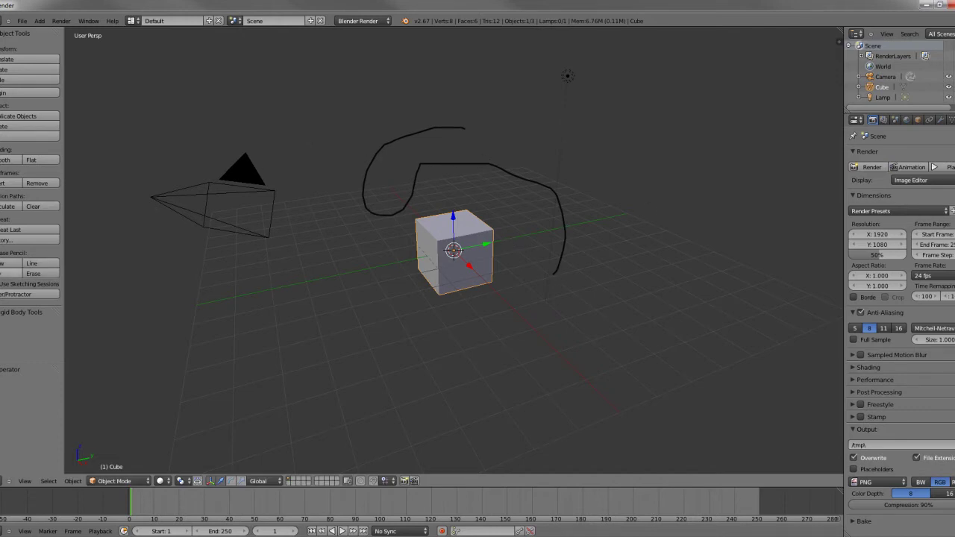
click(11, 263)
mouse_move(305, 251)
mouse_down()
mouse_move(307, 350)
mouse_move(498, 384)
mouse_up()
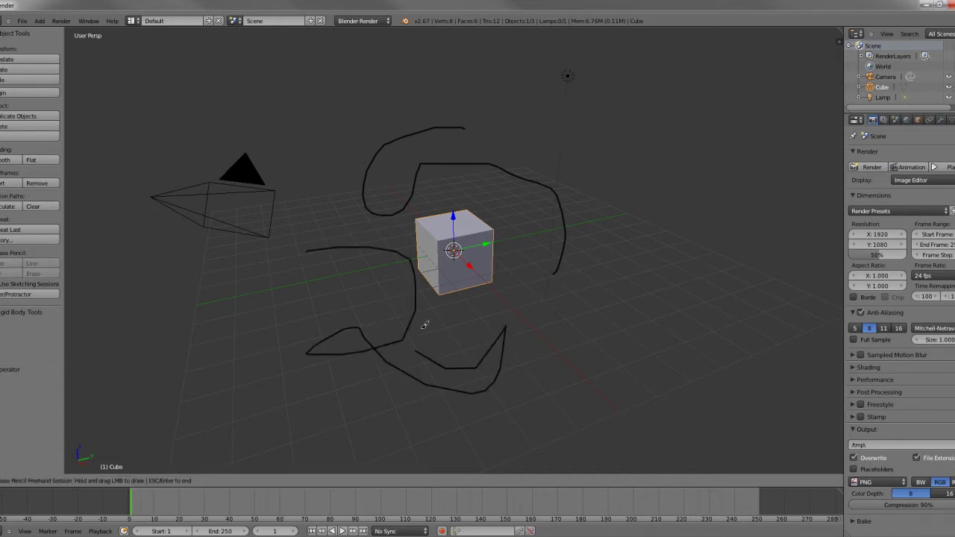
key(Escape)
key(ctrl+z)
key(ctrl+z)
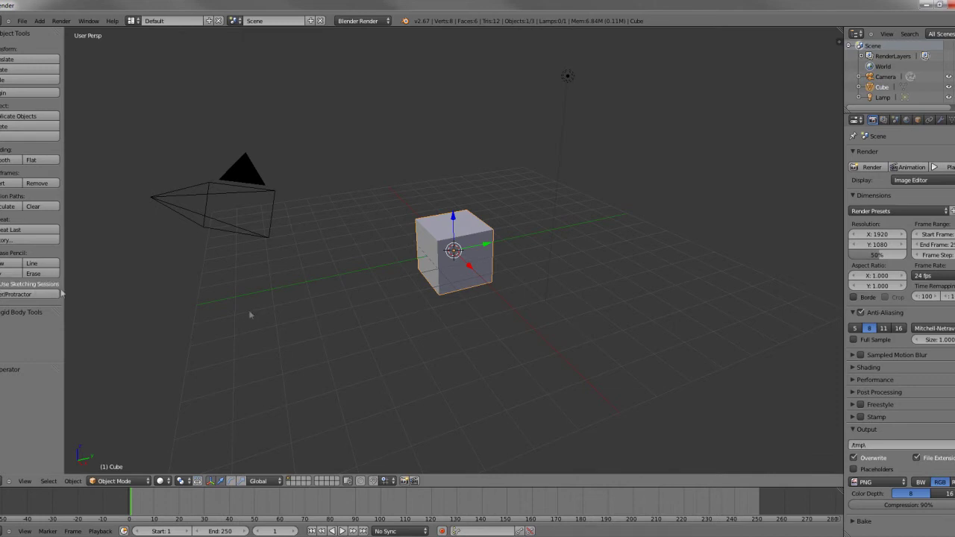
Step: Handwrite 'Extrude' with a downward arrow above the cube in Grease Pencil, then orbit to view it
click(12, 263)
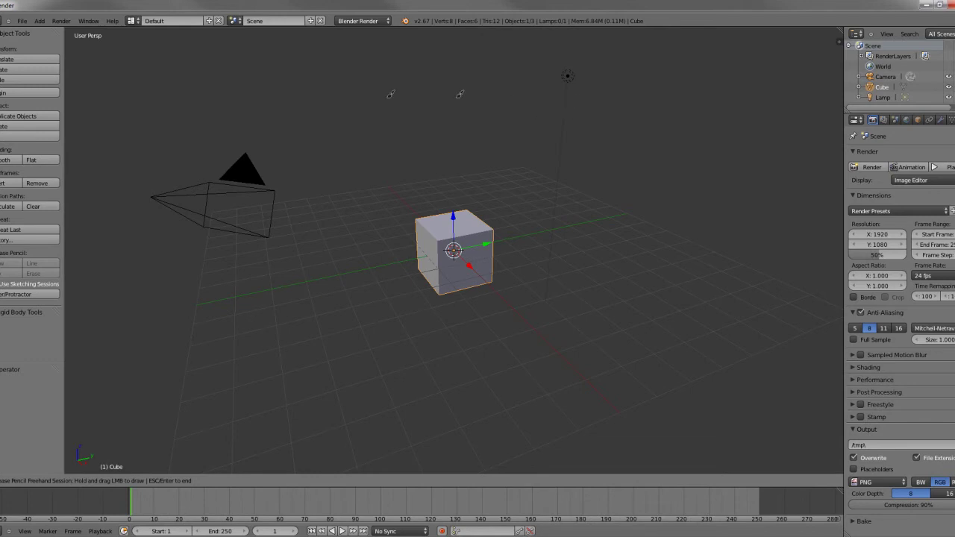
mouse_move(399, 93)
mouse_down()
mouse_move(375, 110)
mouse_move(405, 132)
mouse_up()
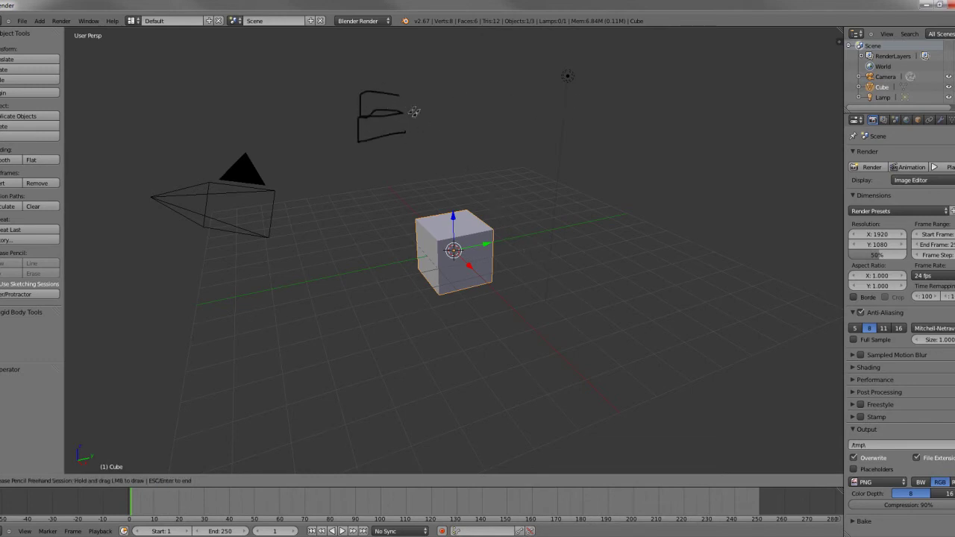
mouse_move(411, 111)
mouse_down()
mouse_move(430, 134)
mouse_move(414, 136)
mouse_move(461, 110)
mouse_move(464, 134)
mouse_move(531, 133)
mouse_move(470, 173)
mouse_move(491, 175)
mouse_up()
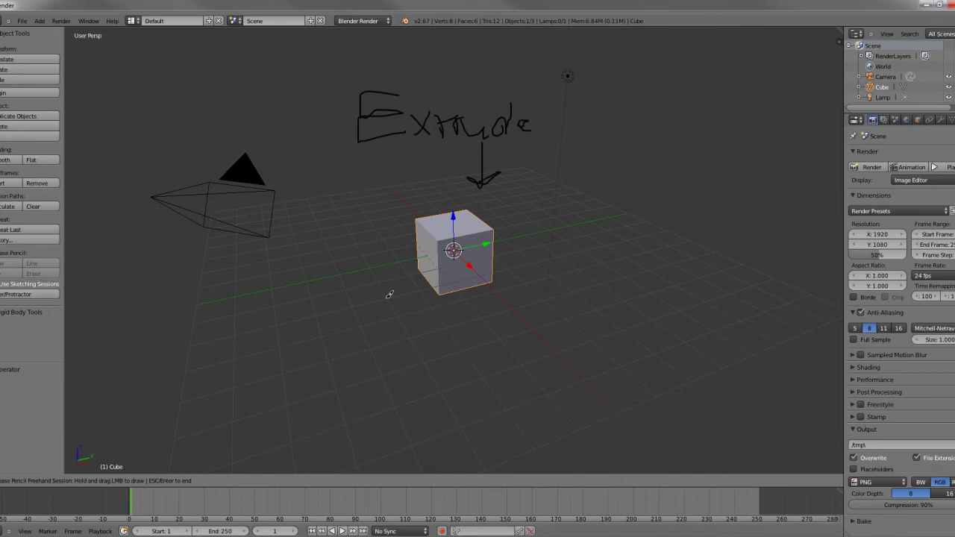
key(Escape)
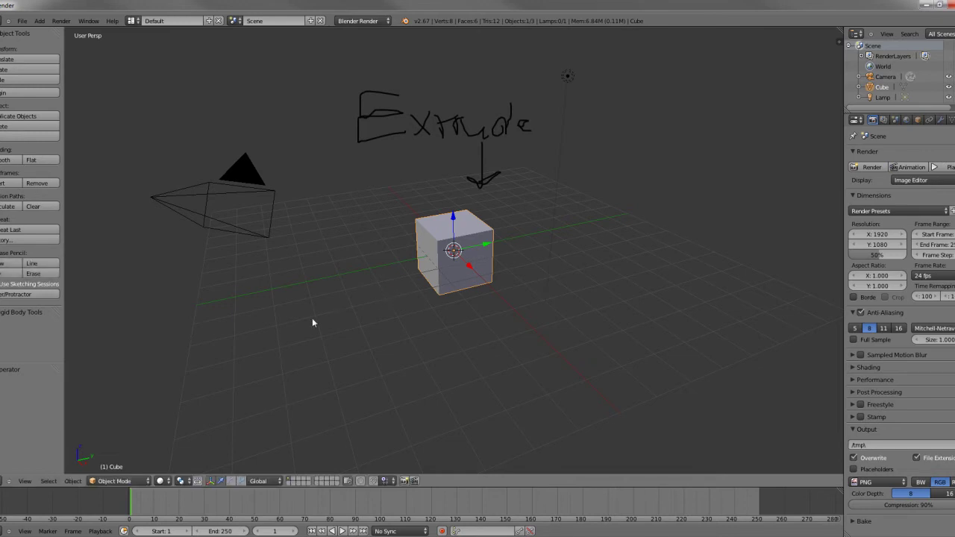
mouse_move(326, 229)
middle_down()
mouse_move(483, 206)
mouse_move(789, 202)
mouse_move(754, 217)
mouse_move(644, 217)
mouse_move(576, 197)
mouse_move(377, 204)
mouse_move(428, 195)
mouse_move(336, 224)
mouse_move(556, 212)
mouse_move(588, 228)
mouse_move(428, 230)
mouse_move(383, 199)
mouse_move(450, 157)
mouse_move(377, 169)
middle_up()
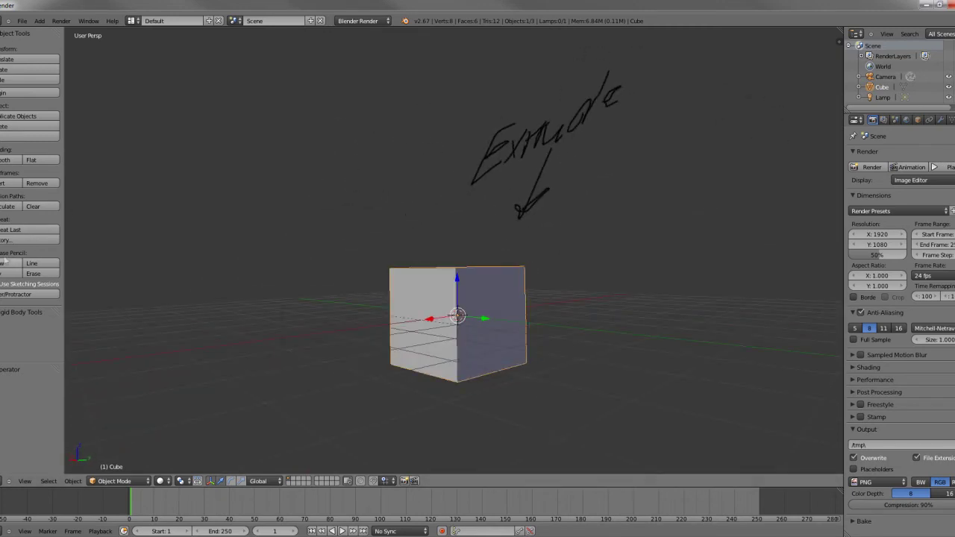
Step: Sketch Grease Pencil arrows at the cube's top-left and lower-right corners and an 'R' beside it
click(2, 262)
drag(344, 216, 384, 257)
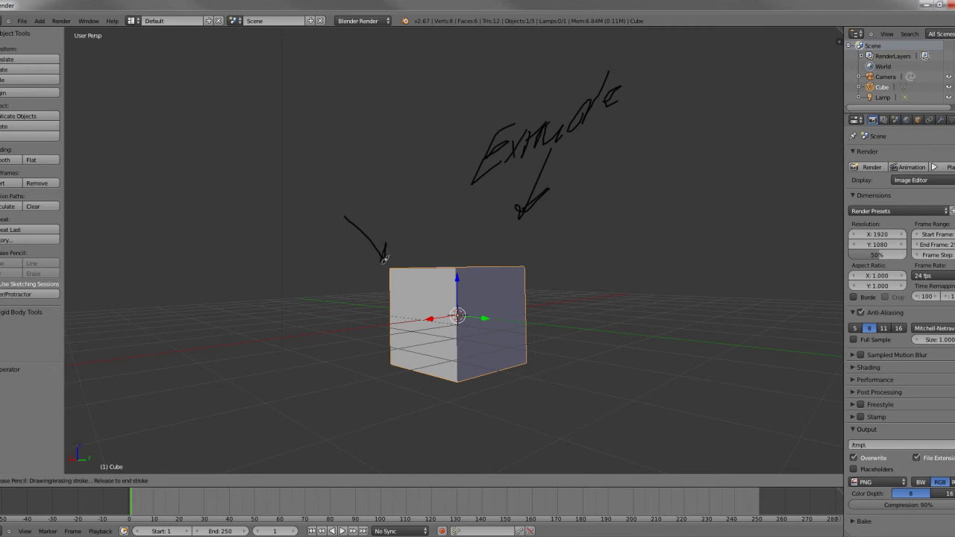
mouse_move(337, 219)
middle_down()
mouse_move(379, 209)
mouse_move(545, 233)
mouse_move(550, 213)
mouse_move(391, 231)
mouse_move(420, 226)
mouse_move(334, 115)
mouse_move(482, 279)
middle_up()
mouse_move(514, 302)
mouse_down()
mouse_move(473, 277)
mouse_move(508, 272)
mouse_up()
mouse_move(512, 323)
mouse_down()
mouse_move(508, 364)
mouse_move(519, 341)
mouse_move(548, 365)
mouse_up()
mouse_move(325, 200)
middle_down()
mouse_move(464, 217)
mouse_move(417, 258)
mouse_move(333, 206)
mouse_move(458, 263)
mouse_move(412, 249)
mouse_move(529, 199)
mouse_move(639, 198)
mouse_move(567, 171)
mouse_move(441, 181)
mouse_move(527, 202)
mouse_move(476, 203)
mouse_move(458, 266)
mouse_move(473, 207)
mouse_move(440, 206)
mouse_move(505, 149)
mouse_move(492, 142)
mouse_move(300, 255)
mouse_move(349, 280)
mouse_move(406, 271)
mouse_move(358, 216)
mouse_move(392, 263)
middle_up()
Step: Undo the corner arrows and 'R' with Ctrl+Z, then rub out the Extrude strokes with Grease Pencil Erase
key(Escape)
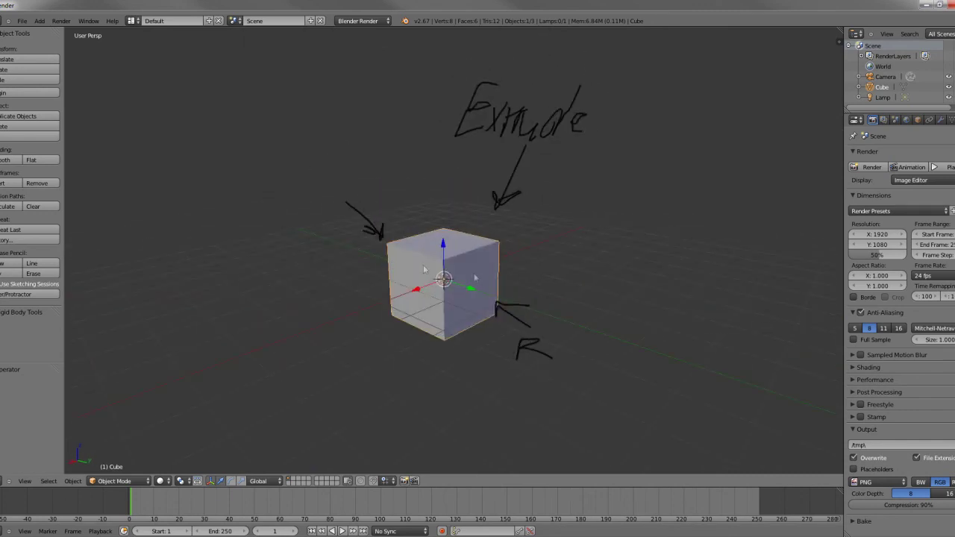
key(ctrl+z)
key(ctrl+z)
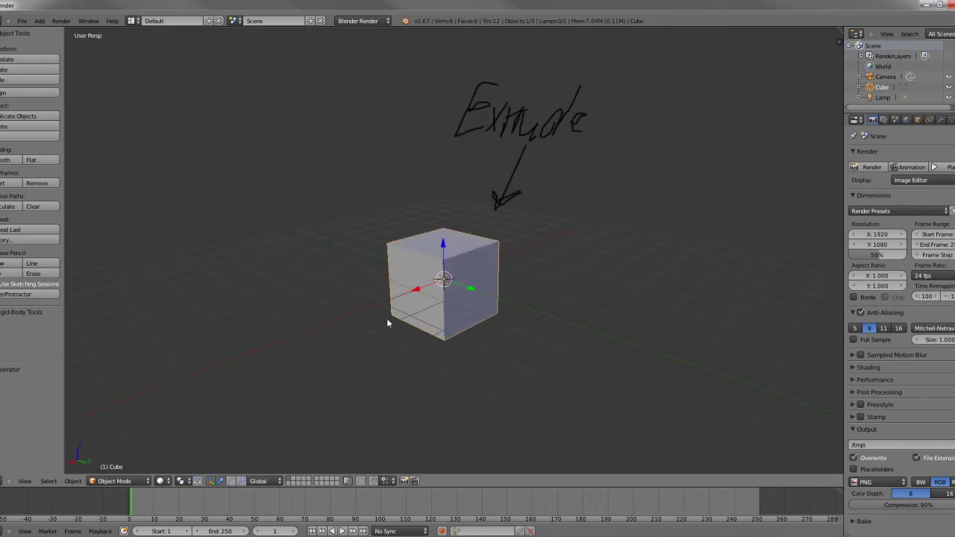
click(34, 273)
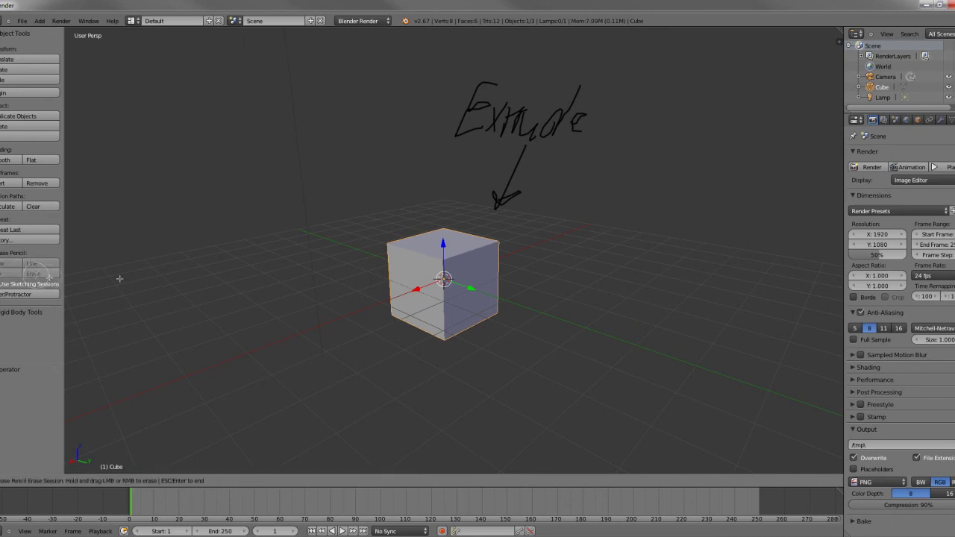
drag(522, 295, 486, 275)
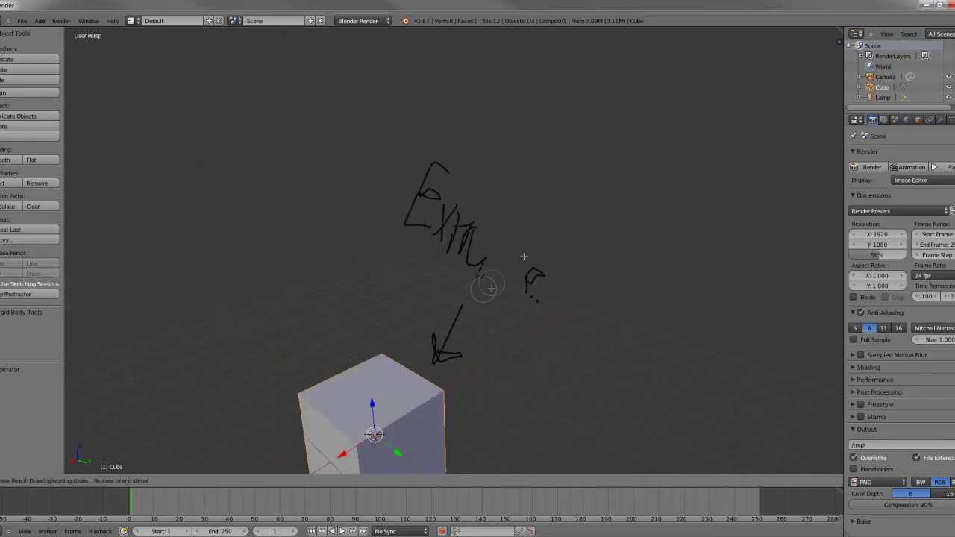
mouse_move(492, 289)
right_down()
mouse_move(426, 288)
mouse_move(493, 249)
mouse_move(421, 373)
mouse_move(545, 280)
mouse_move(460, 253)
mouse_move(454, 238)
right_up()
mouse_move(373, 261)
middle_down()
mouse_move(425, 215)
mouse_move(450, 110)
mouse_move(473, 212)
mouse_move(501, 228)
mouse_move(479, 252)
mouse_move(512, 228)
mouse_move(505, 235)
middle_up()
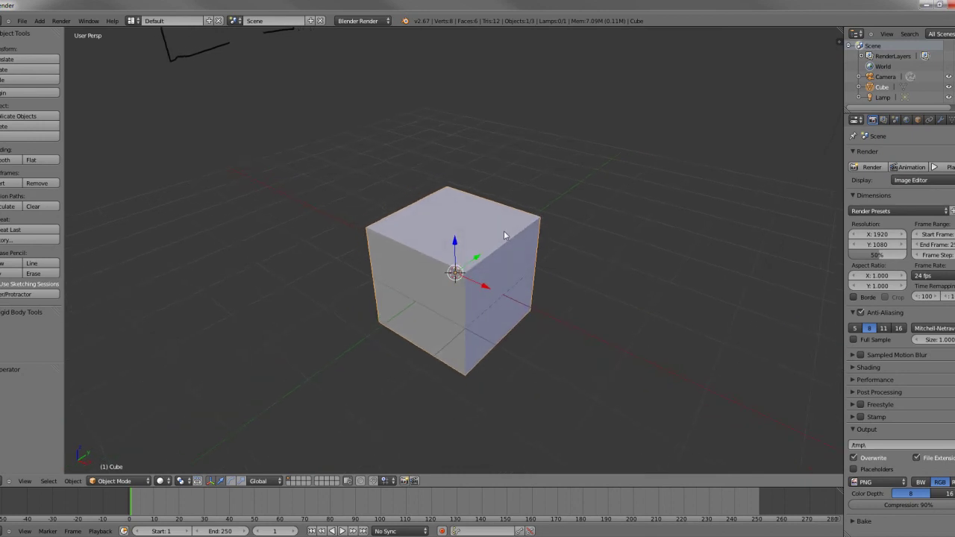